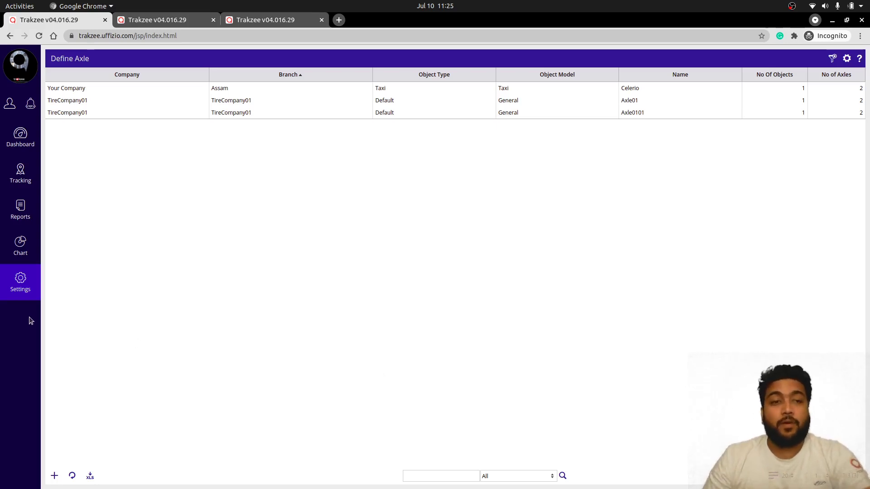
Open the Define Axle page from the tire settings.
{"action": "left_click", "coordinate": [24, 290]}
{"action": "mouse_move", "coordinate": [65, 315]}
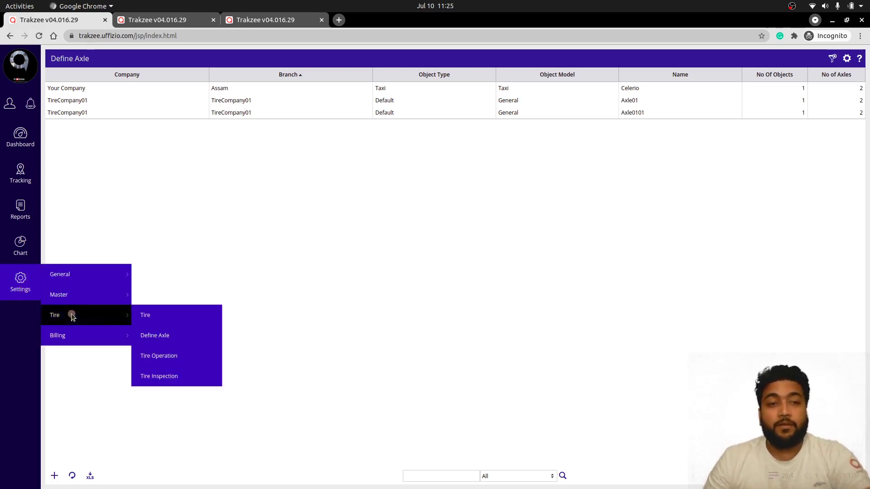
{"action": "left_click", "coordinate": [195, 336]}
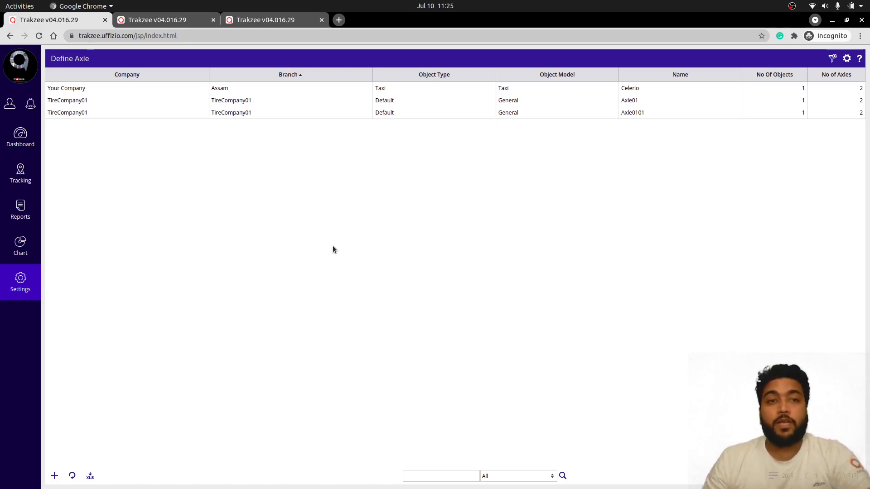
Review the Celerio entry's company, name, number of objects and number of axles in the axle list.
{"action": "left_click", "coordinate": [120, 87]}
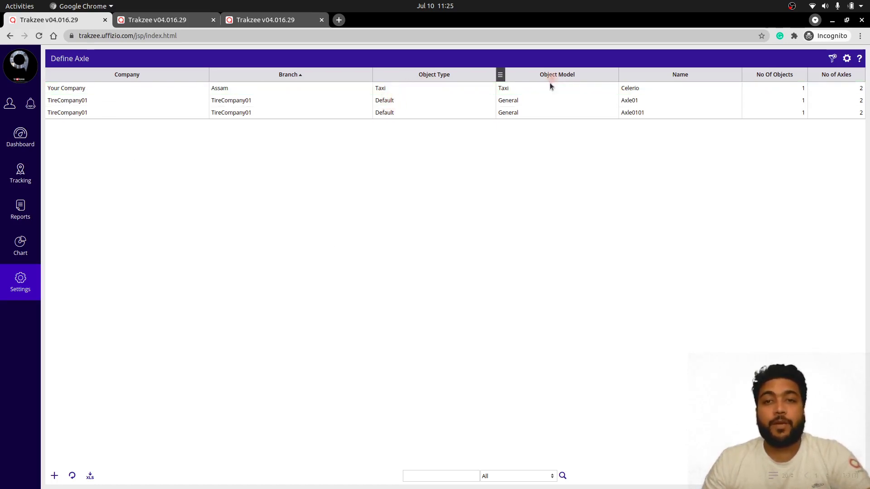
{"action": "left_click", "coordinate": [653, 88]}
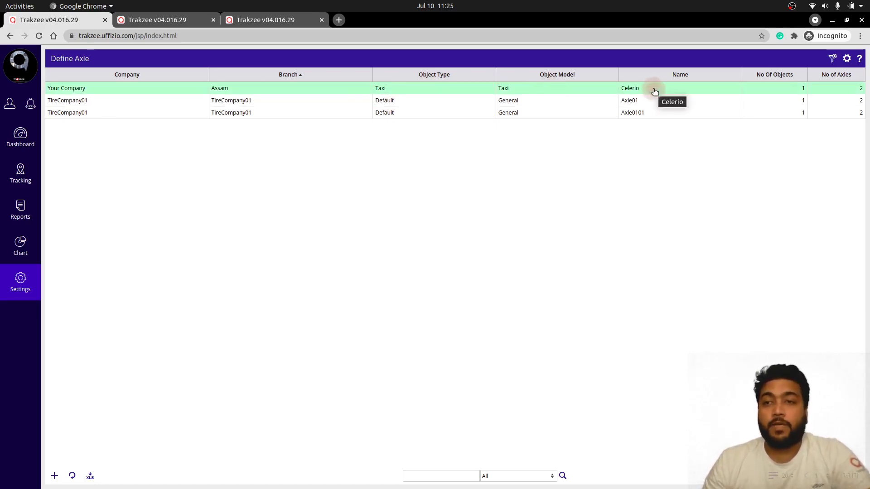
{"action": "left_click", "coordinate": [793, 89]}
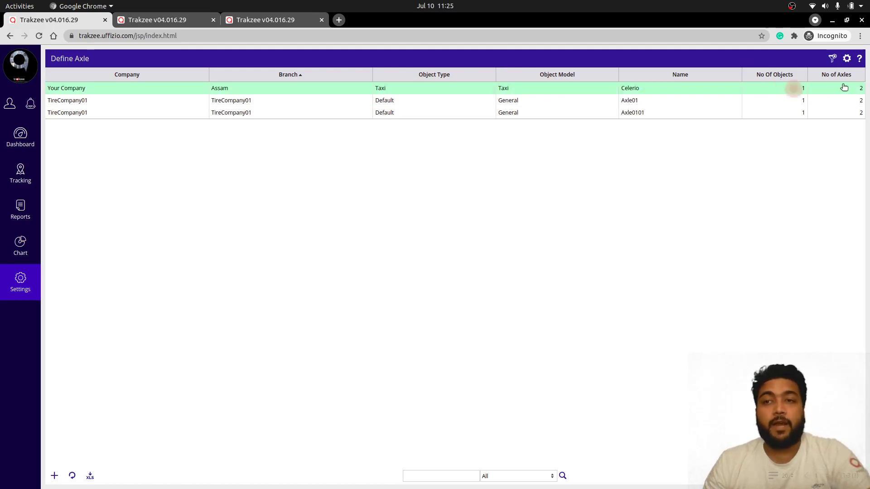
{"action": "left_click", "coordinate": [845, 86]}
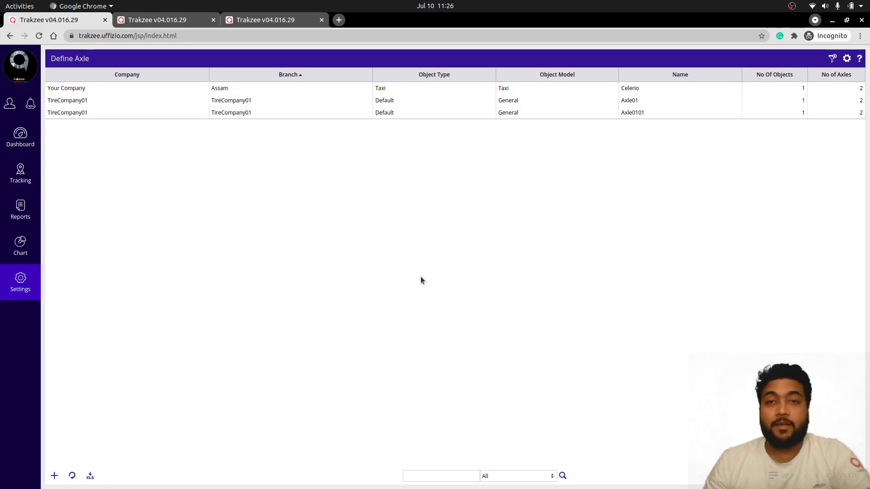
Start a new axle definition and bring up the Define Axle Detail form for Your Company, Gujarat branch.
{"action": "left_click", "coordinate": [54, 477]}
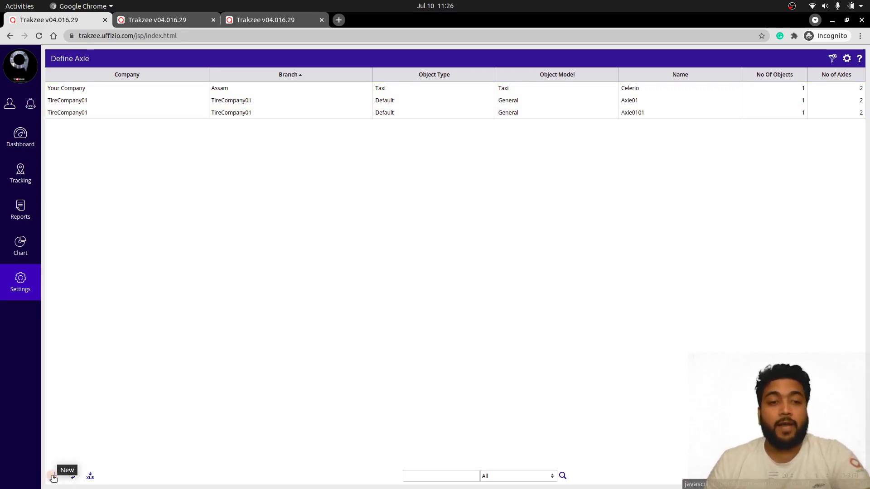
{"action": "left_click", "coordinate": [169, 20]}
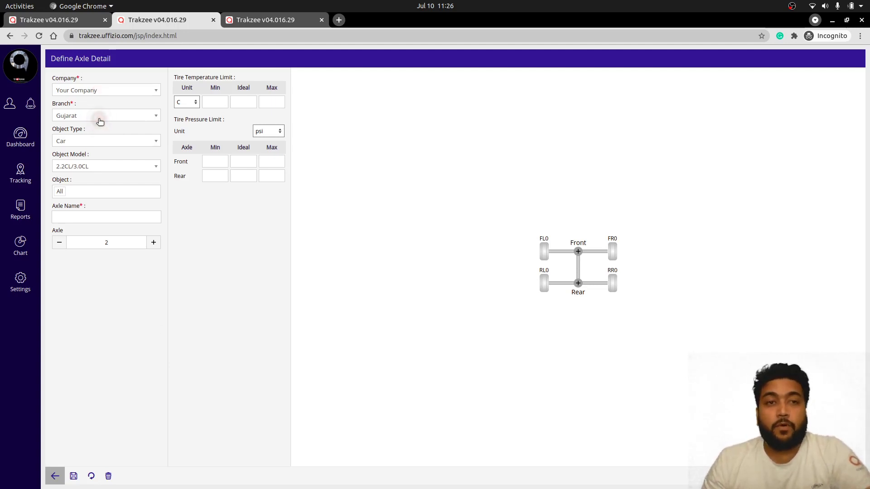
{"action": "left_click", "coordinate": [101, 143]}
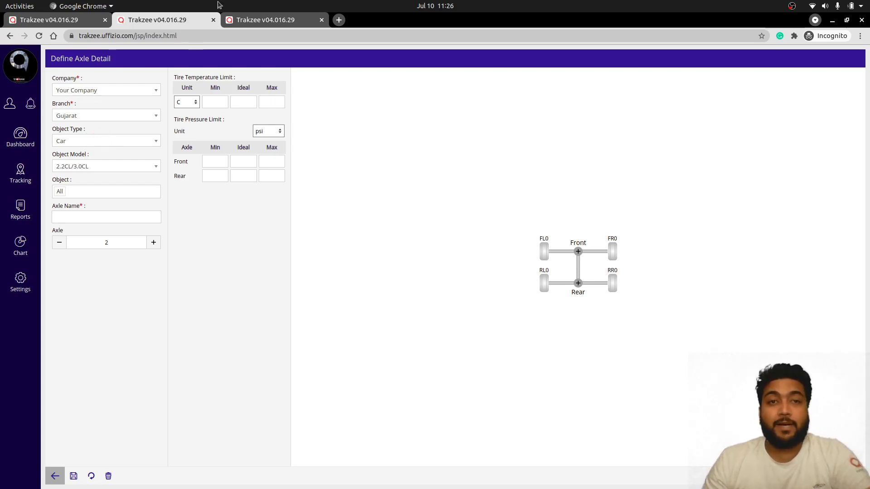
Check the object type and object model in the Red Horse object's profile.
{"action": "left_click", "coordinate": [257, 21]}
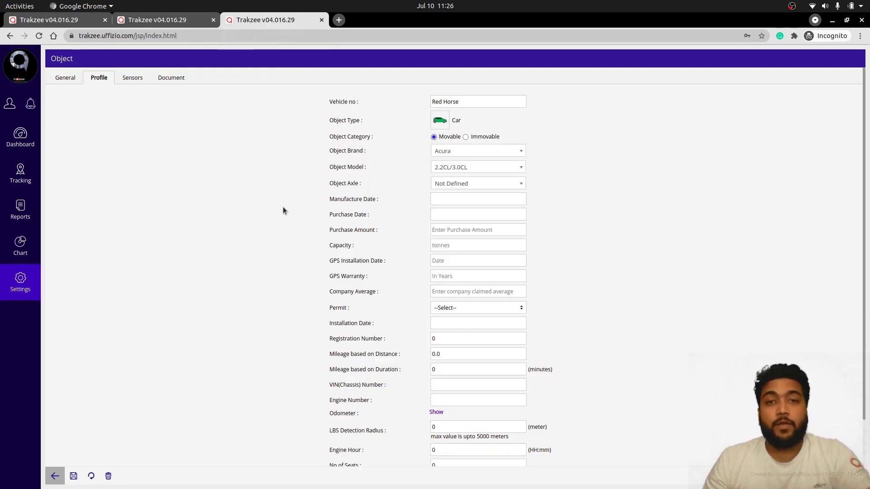
{"action": "mouse_move", "coordinate": [28, 286]}
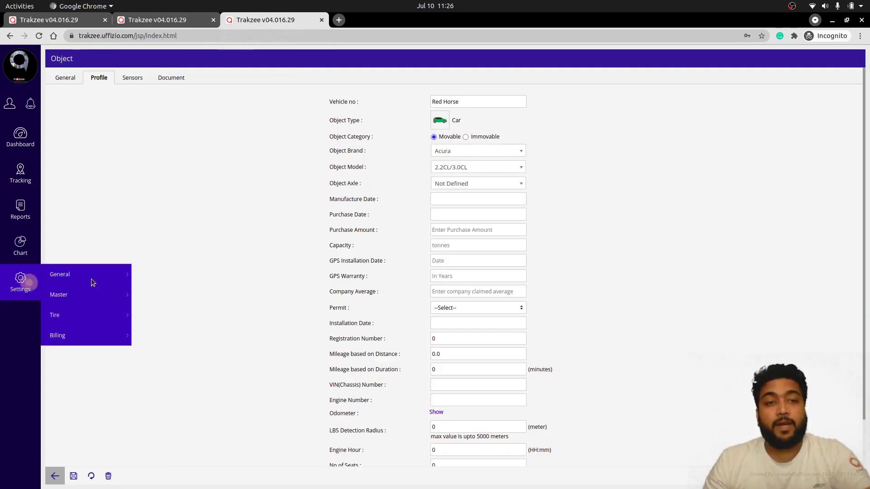
{"action": "left_click", "coordinate": [105, 277]}
{"action": "left_click", "coordinate": [171, 334]}
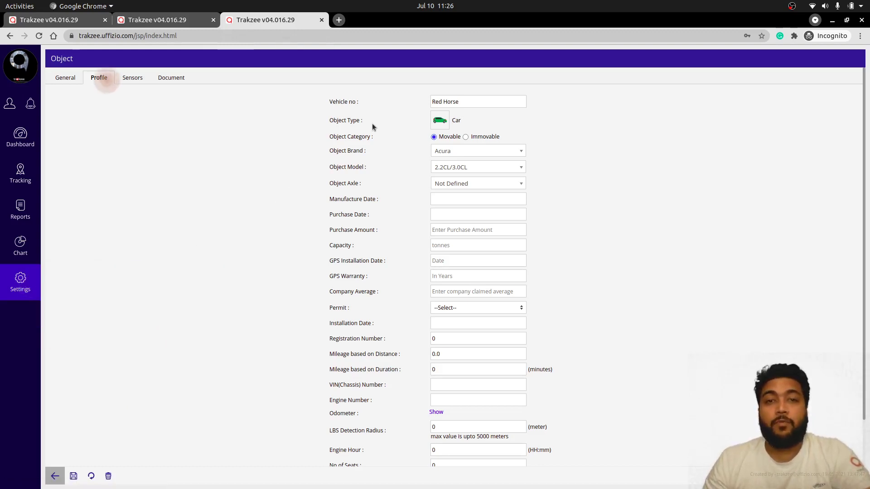
{"action": "left_click", "coordinate": [441, 120]}
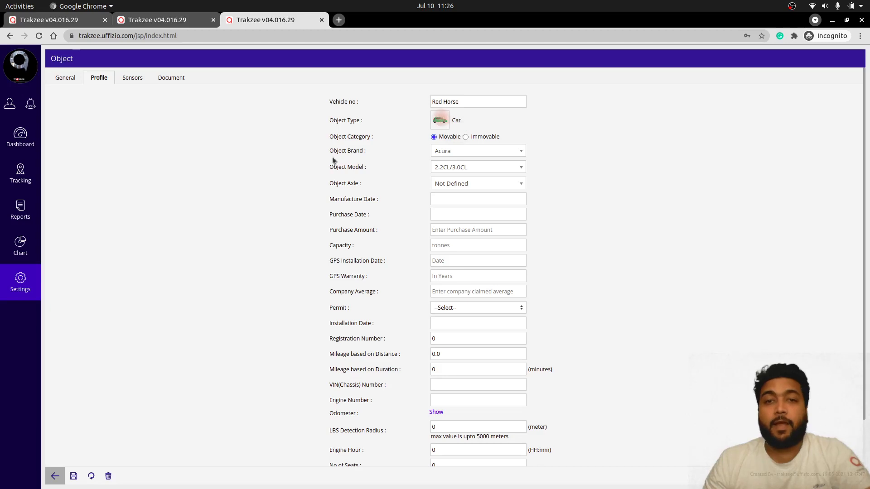
{"action": "left_click", "coordinate": [476, 171]}
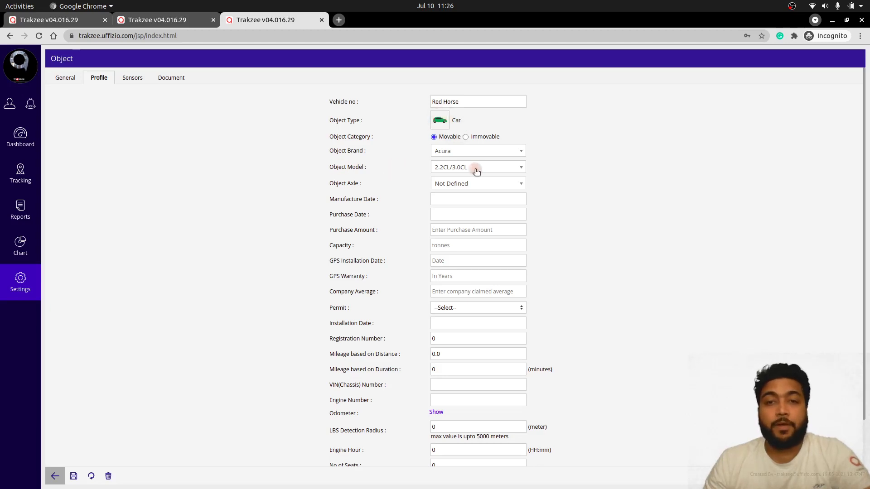
{"action": "left_click", "coordinate": [477, 171]}
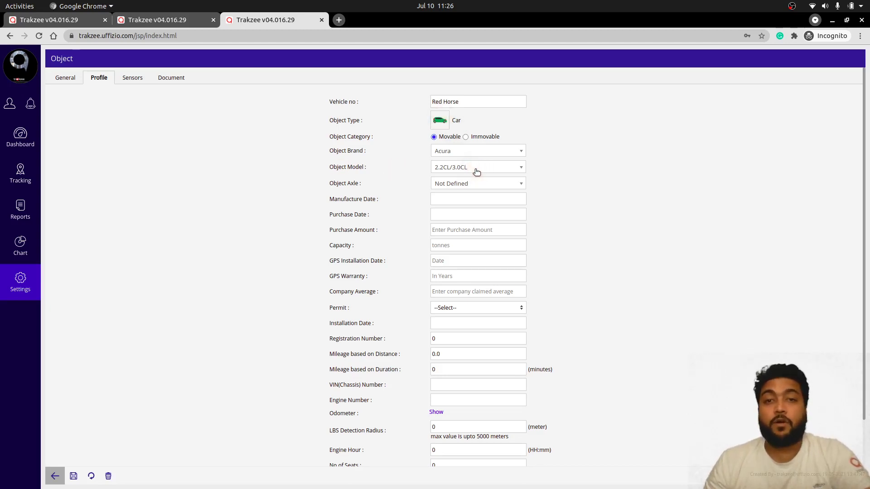
Return to the Define Axle Detail form and check its object type and object model fields.
{"action": "left_click", "coordinate": [181, 20]}
{"action": "left_click", "coordinate": [74, 142]}
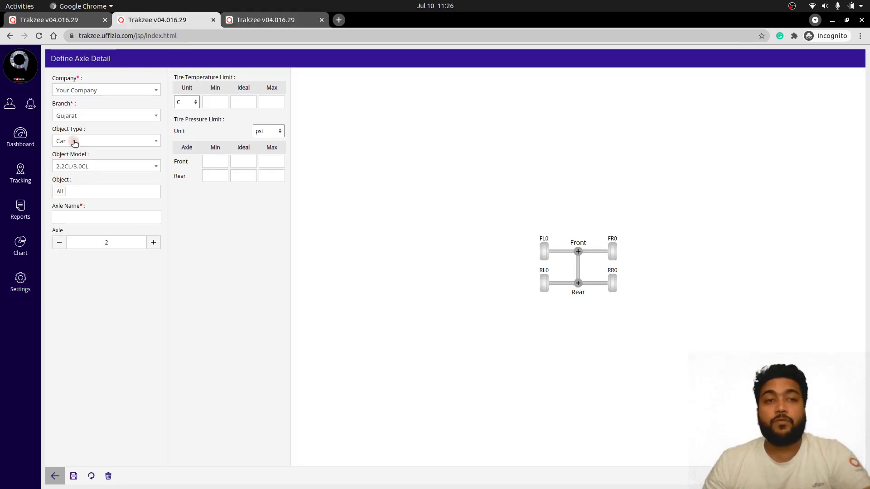
{"action": "left_click", "coordinate": [84, 168]}
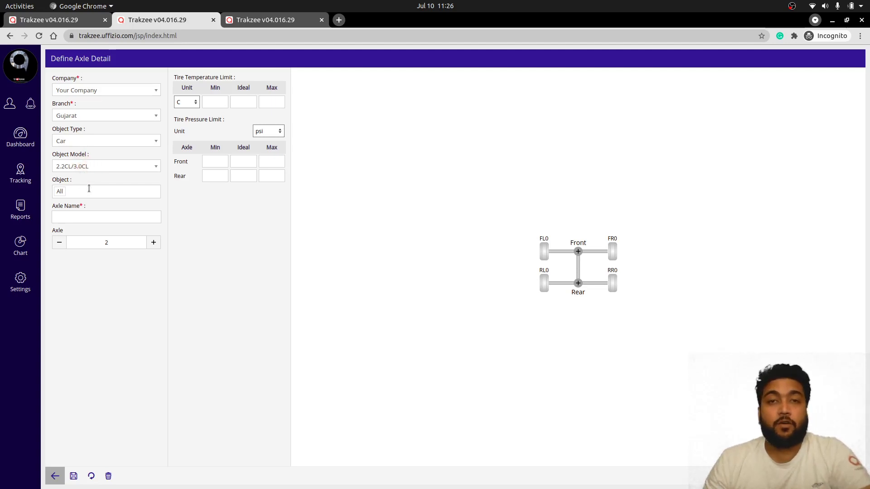
{"action": "left_click", "coordinate": [77, 143]}
{"action": "left_click", "coordinate": [85, 170]}
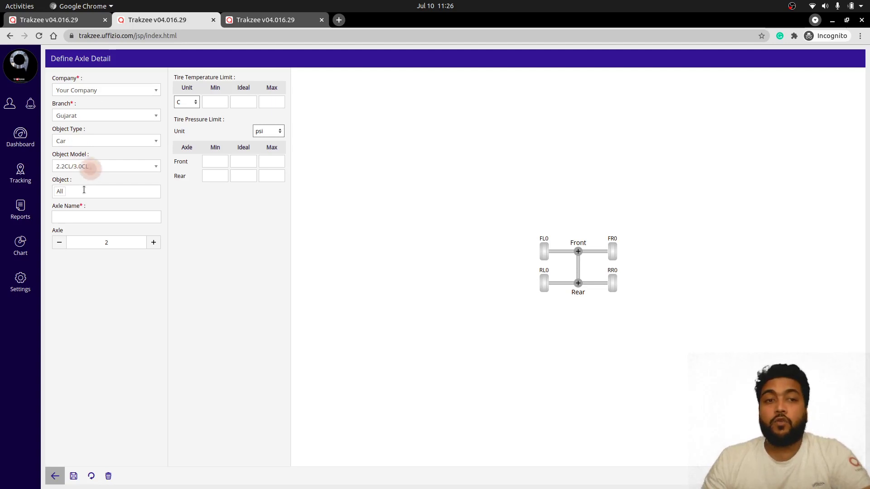
Deselect MobiGPS S Tracker in the object selection and reselect it so the definition covers All objects.
{"action": "left_click", "coordinate": [85, 190]}
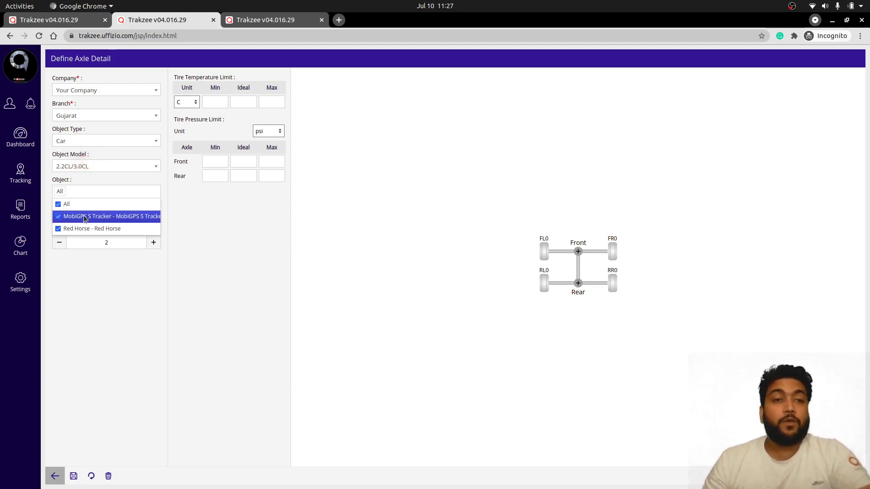
{"action": "left_click", "coordinate": [60, 217]}
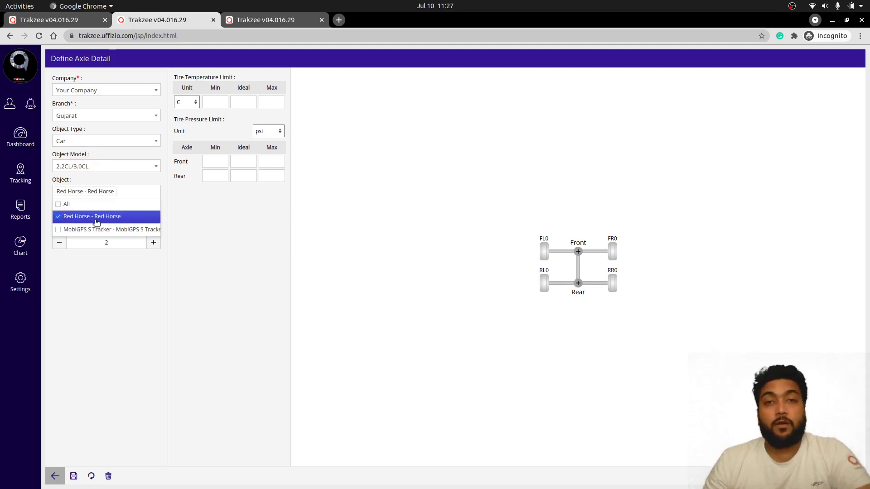
{"action": "left_click", "coordinate": [58, 229]}
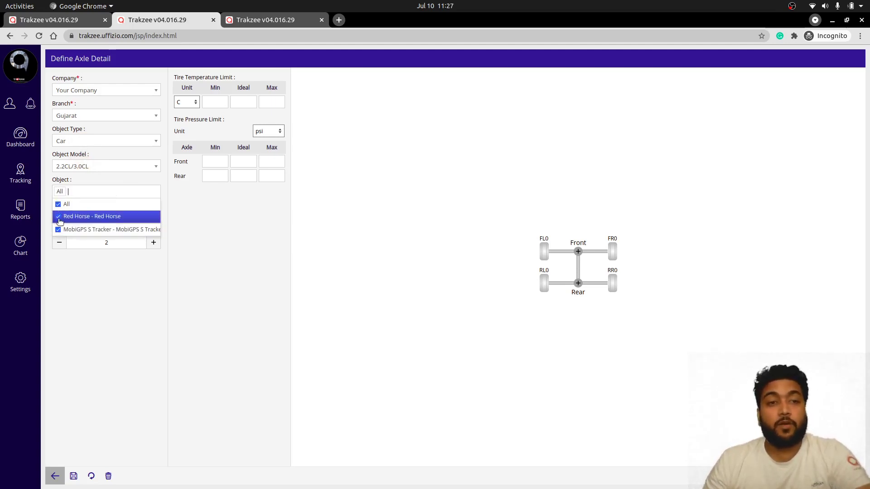
{"action": "left_click", "coordinate": [87, 204]}
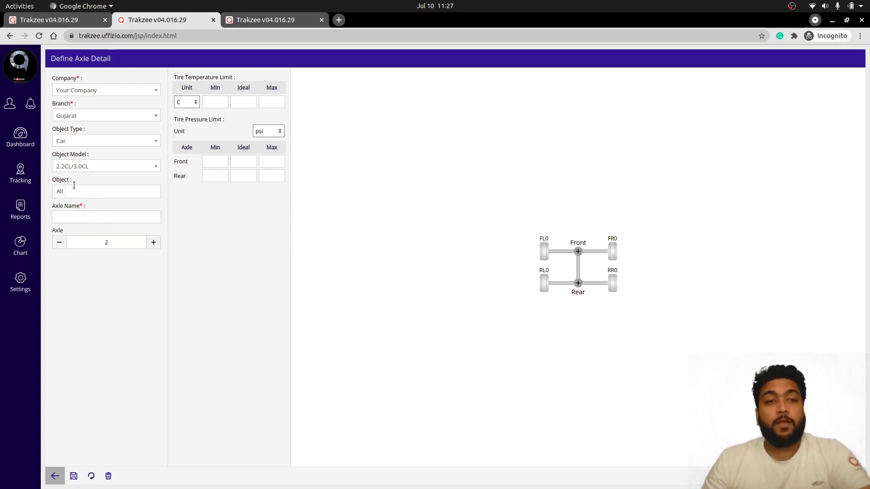
{"action": "left_click", "coordinate": [73, 186]}
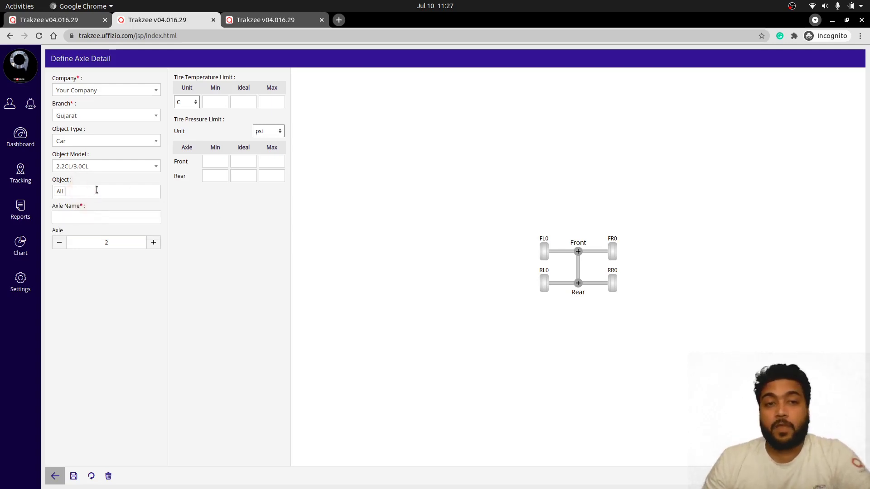
{"action": "left_click", "coordinate": [95, 219]}
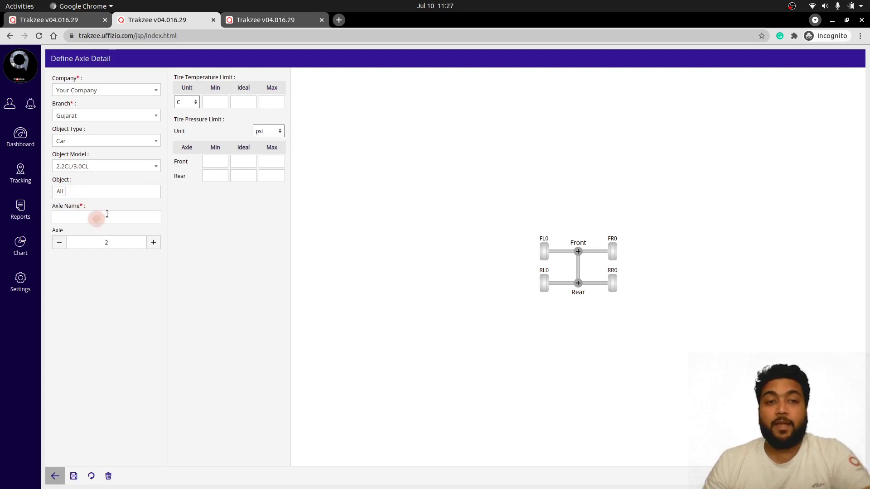
{"action": "left_click", "coordinate": [107, 213]}
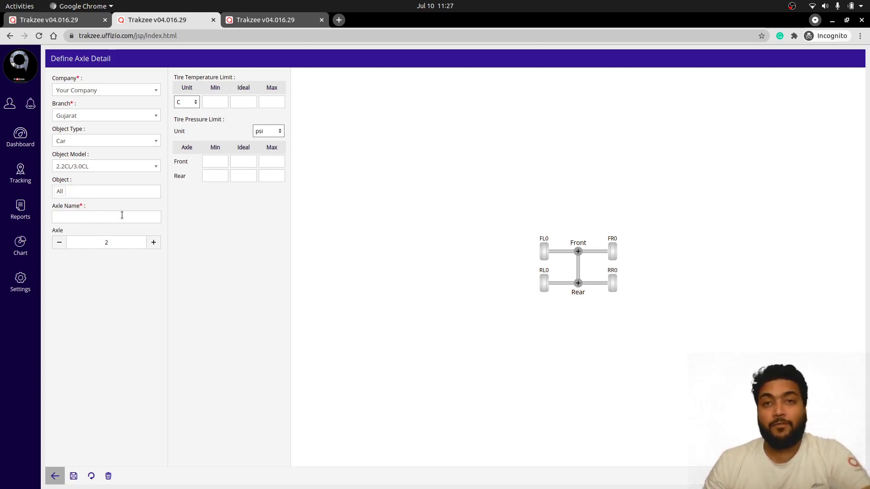
{"action": "left_click", "coordinate": [95, 220]}
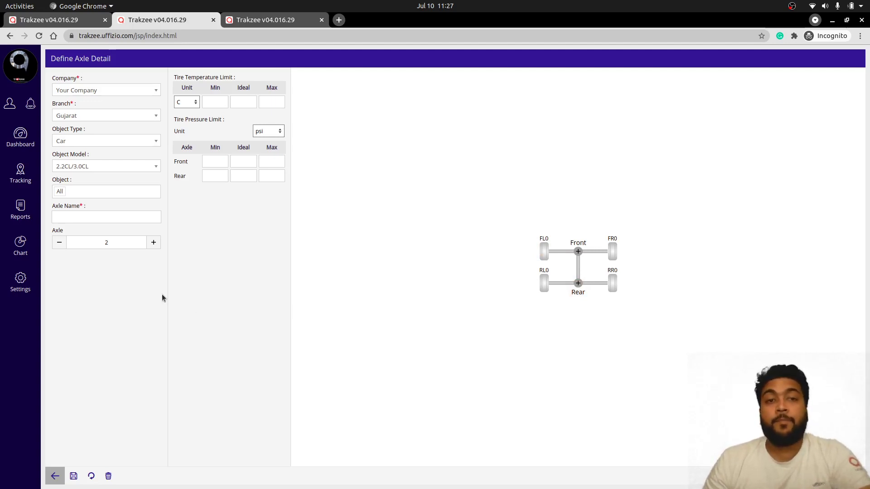
Try raising the number of axles to 5 and reduce it back to 2.
{"action": "left_click", "coordinate": [154, 243]}
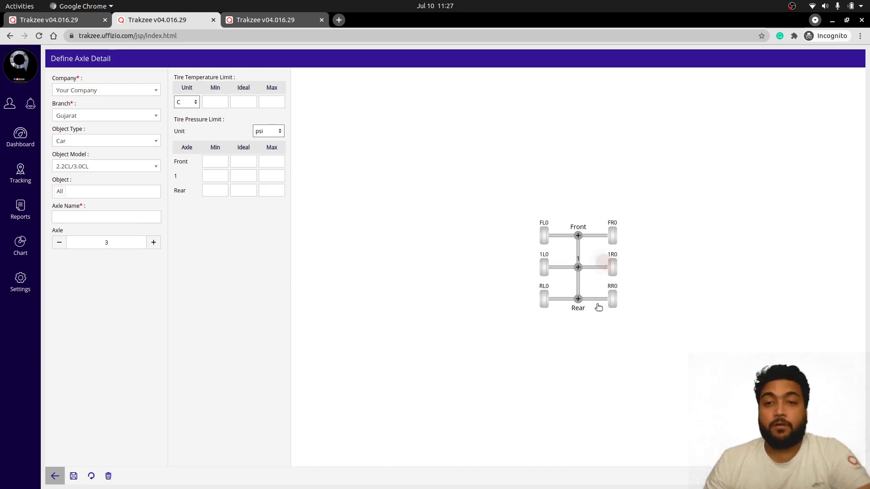
{"action": "left_click", "coordinate": [153, 243]}
{"action": "left_click", "coordinate": [154, 243]}
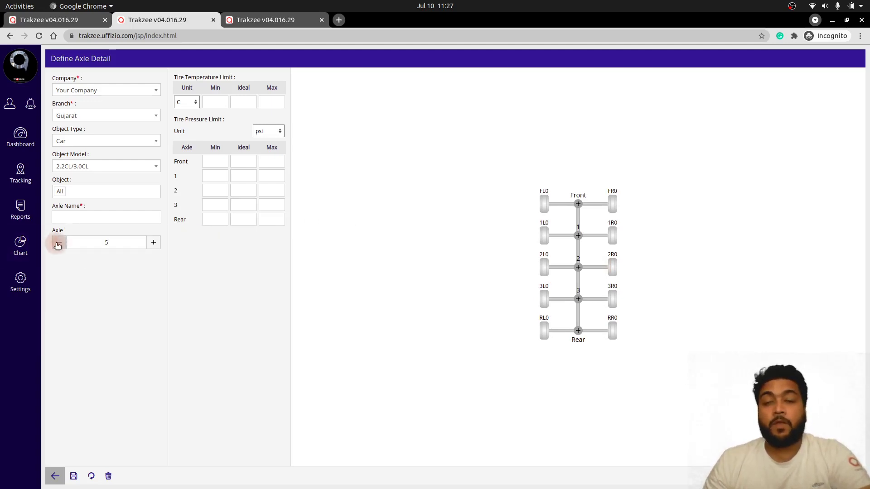
{"action": "left_click", "coordinate": [59, 244]}
{"action": "left_click", "coordinate": [59, 243]}
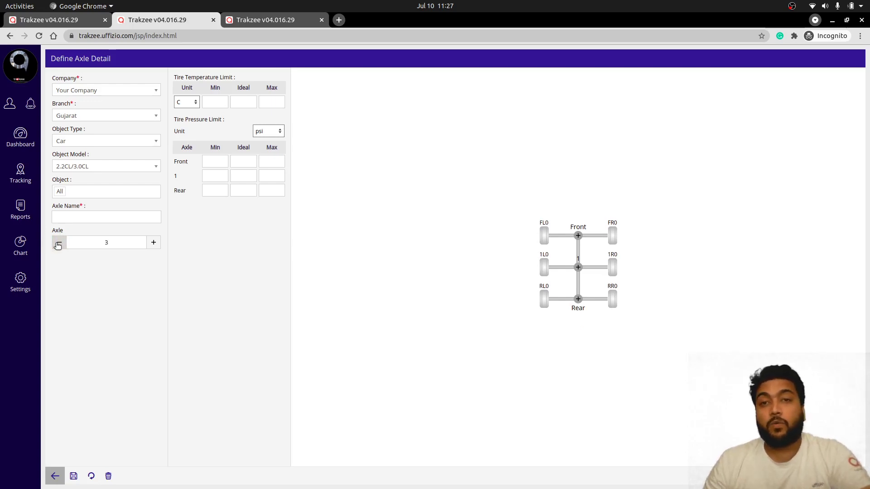
{"action": "left_click", "coordinate": [58, 244]}
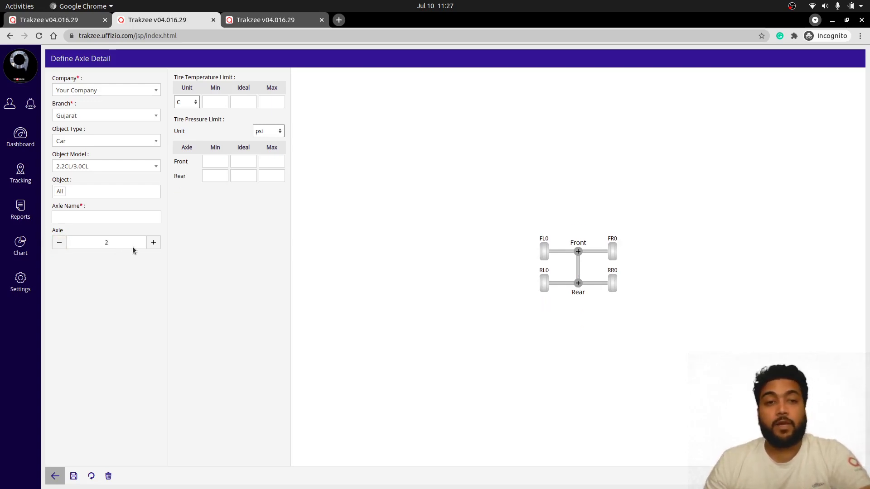
Set the number of axles to 3 and add an outer tire pair to the front, middle and rear axles.
{"action": "left_click", "coordinate": [153, 243]}
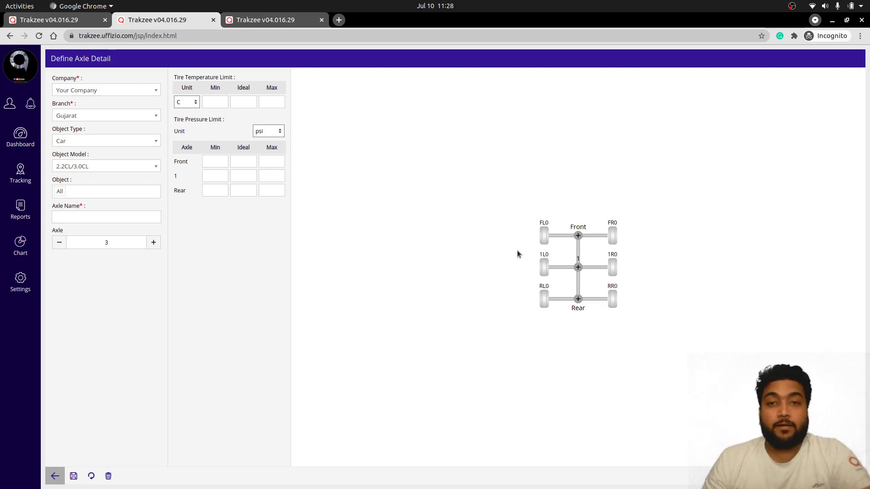
{"action": "left_click", "coordinate": [578, 236]}
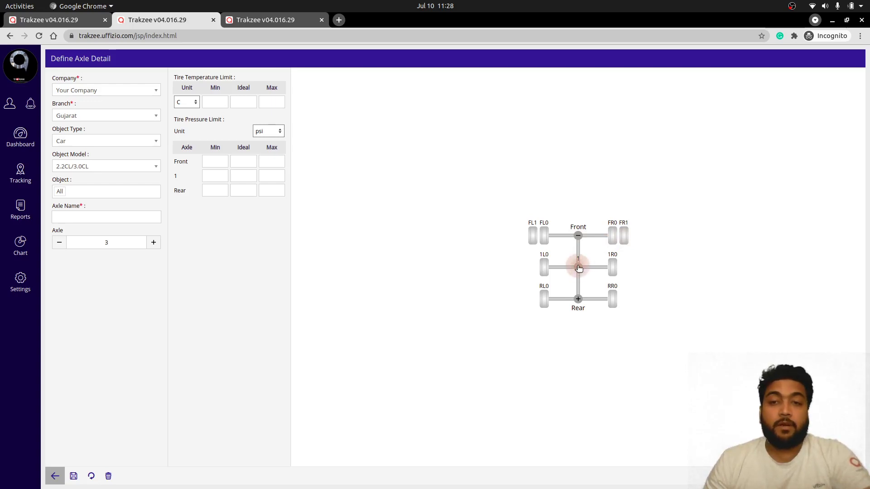
{"action": "left_click", "coordinate": [578, 267]}
{"action": "left_click", "coordinate": [577, 299]}
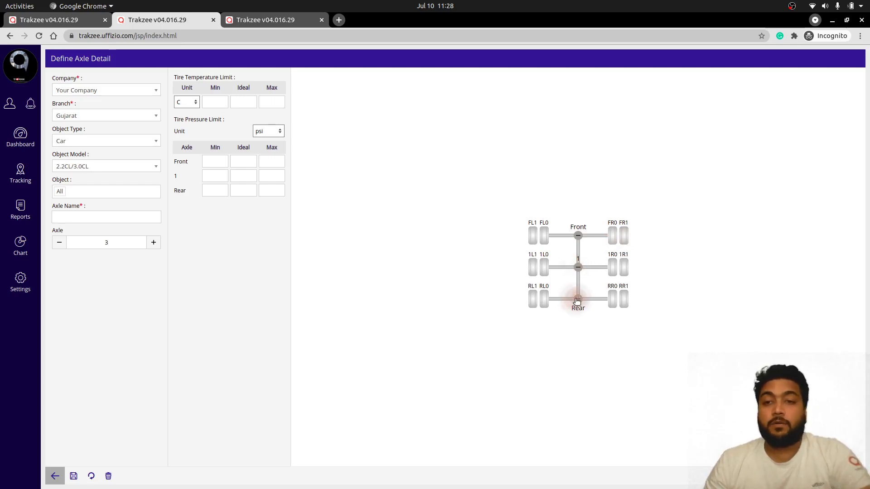
Remove the outer tires FL1 and FR1 from the front axle, leaving a single tire on each side.
{"action": "left_click", "coordinate": [579, 237]}
{"action": "left_click", "coordinate": [578, 237]}
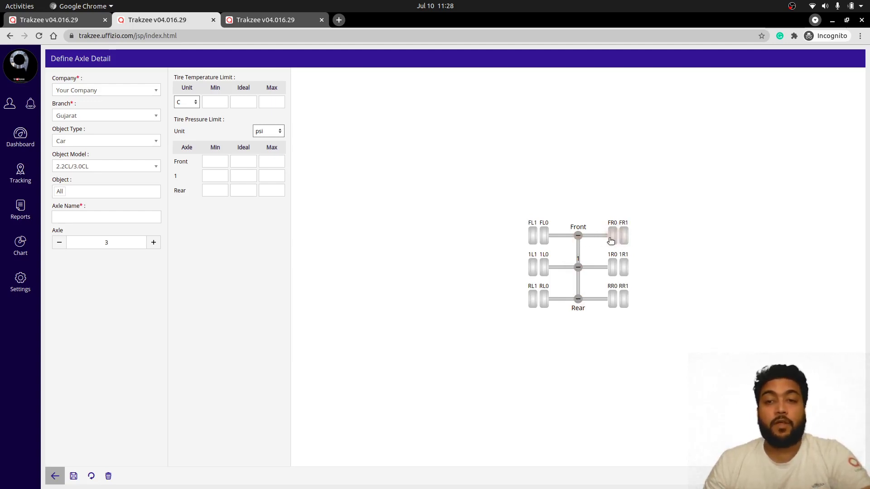
{"action": "left_click", "coordinate": [578, 236]}
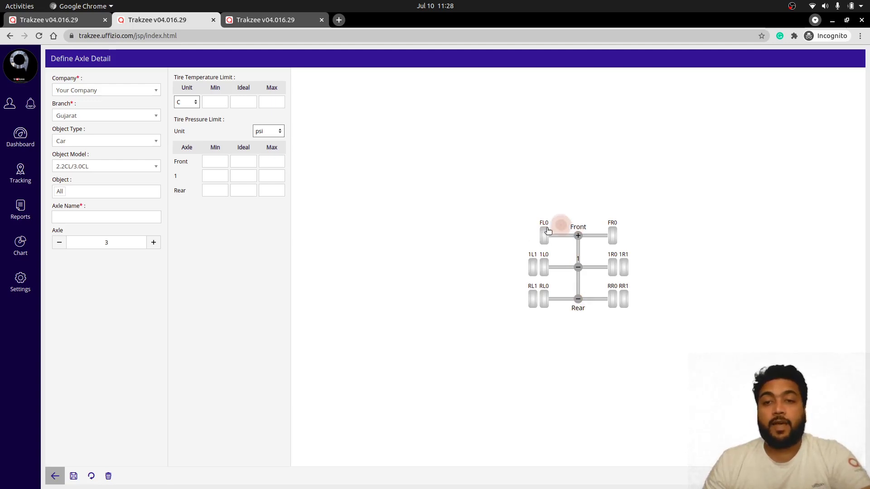
{"action": "left_click", "coordinate": [533, 267]}
{"action": "left_click", "coordinate": [533, 266]}
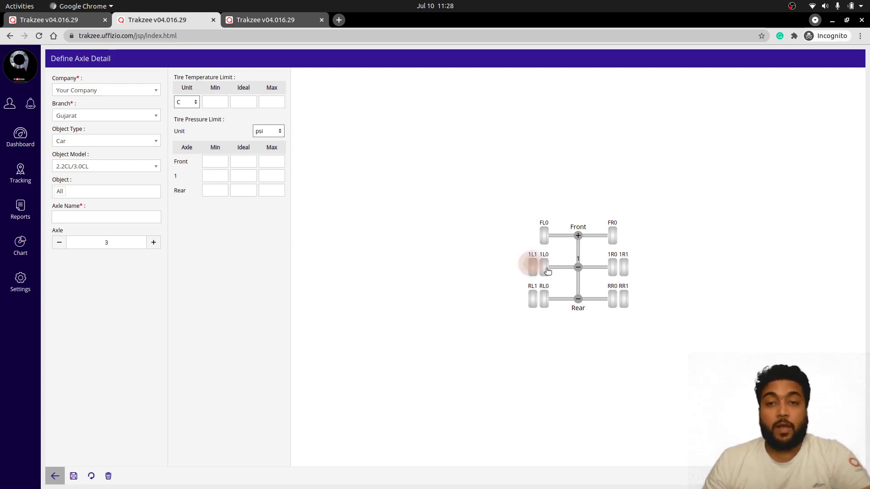
{"action": "left_click", "coordinate": [544, 268]}
{"action": "left_click", "coordinate": [538, 266]}
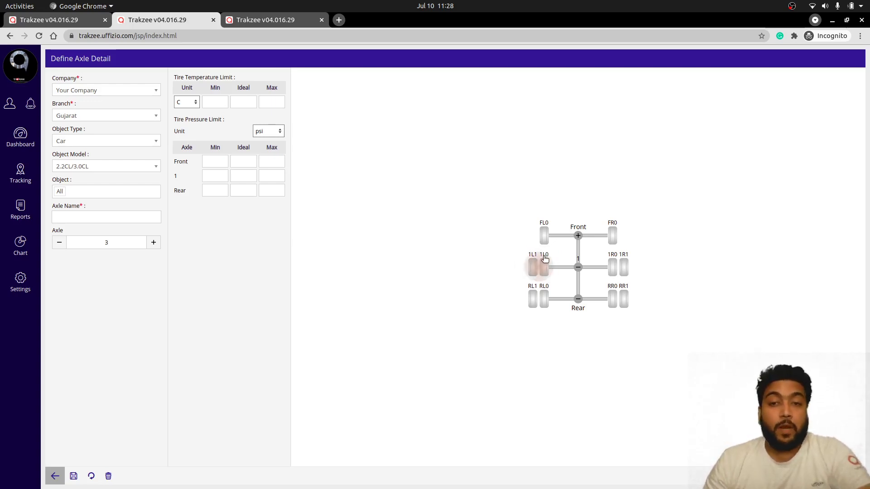
{"action": "left_click", "coordinate": [544, 257]}
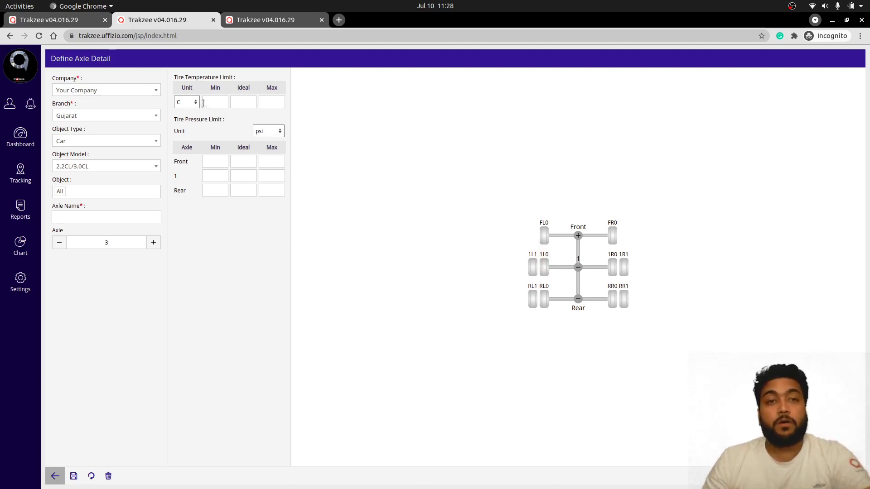
Check the available units for the tire temperature limit and the tire pressure limit, keeping C and psi.
{"action": "left_click", "coordinate": [199, 82]}
{"action": "left_click", "coordinate": [217, 96]}
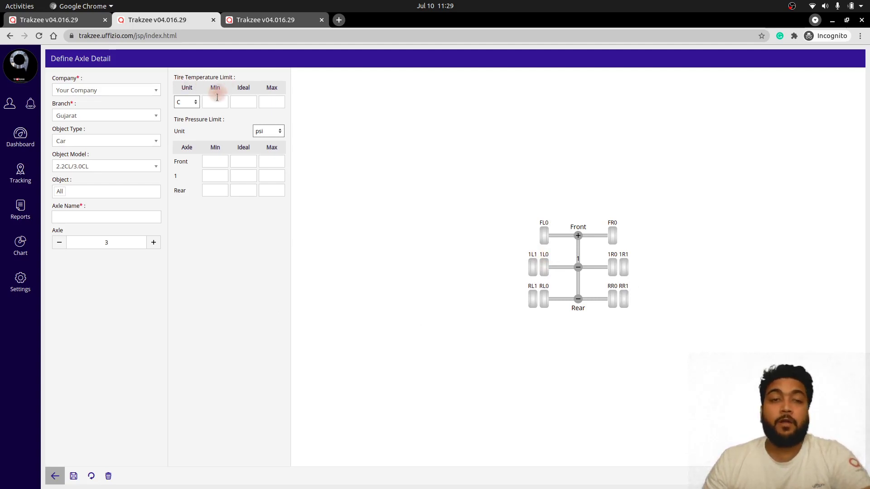
{"action": "left_click", "coordinate": [219, 100]}
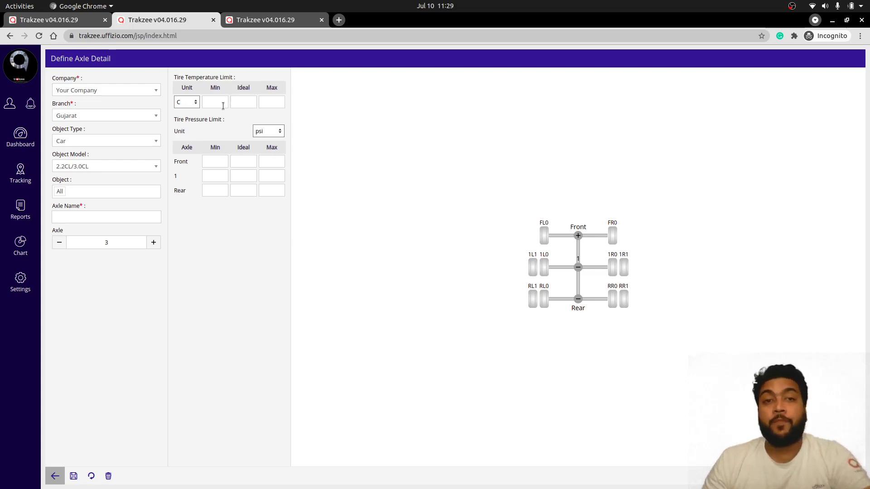
{"action": "left_click", "coordinate": [183, 103]}
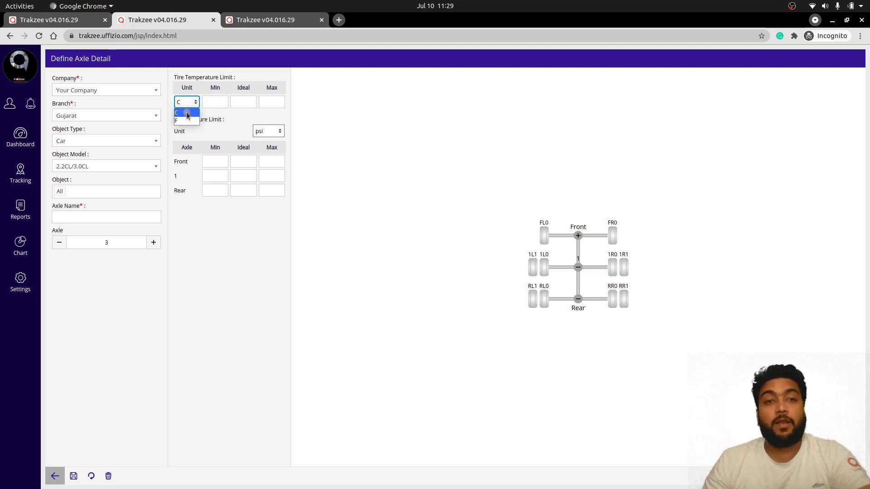
{"action": "left_click", "coordinate": [222, 104]}
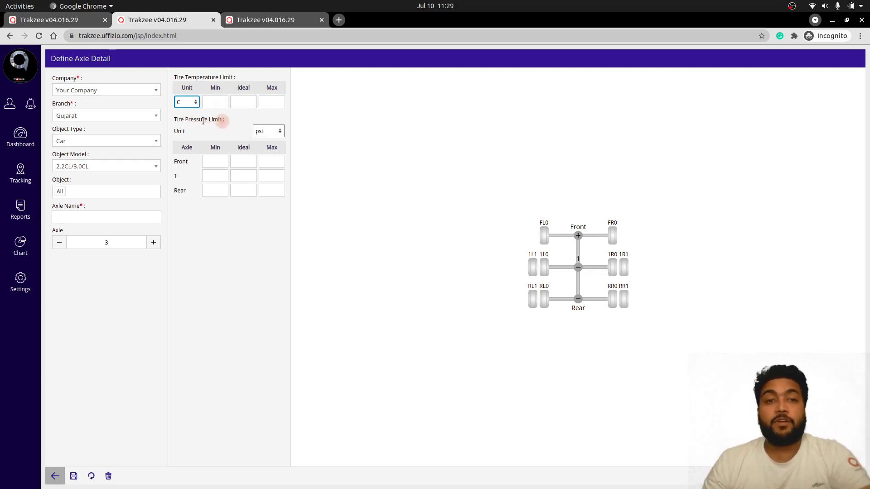
{"action": "left_click", "coordinate": [267, 133]}
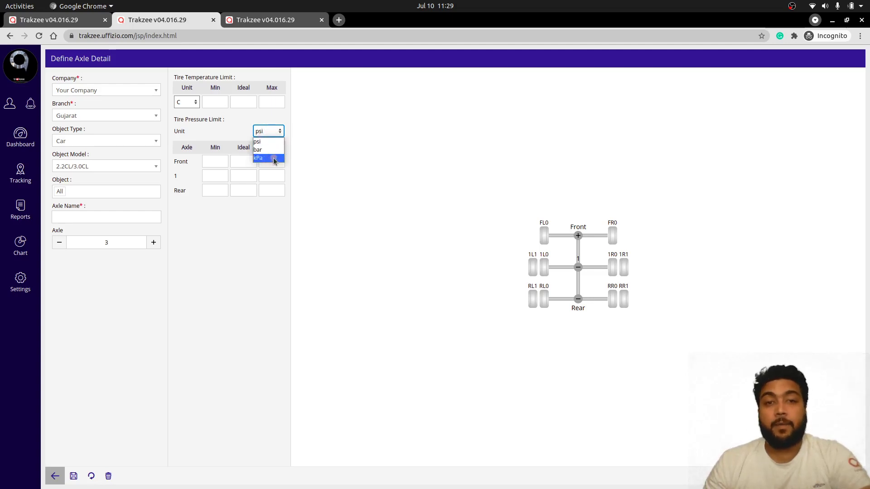
{"action": "left_click", "coordinate": [232, 132]}
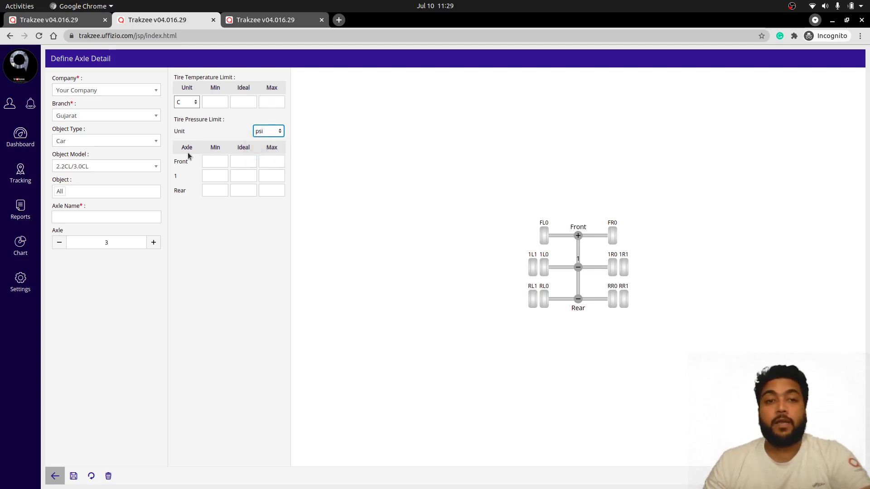
{"action": "key", "text": "ctrl"}
{"action": "key", "text": "ctrl"}
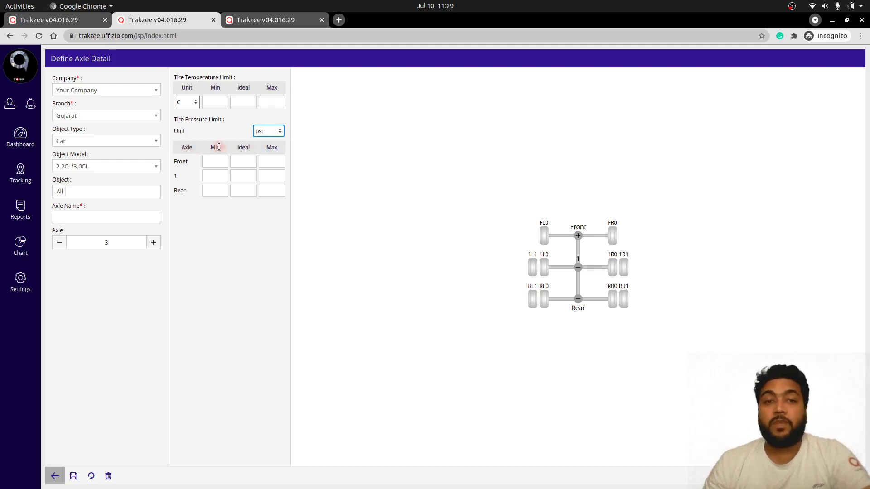
{"action": "key", "text": "ctrl"}
{"action": "key", "text": "ctrl"}
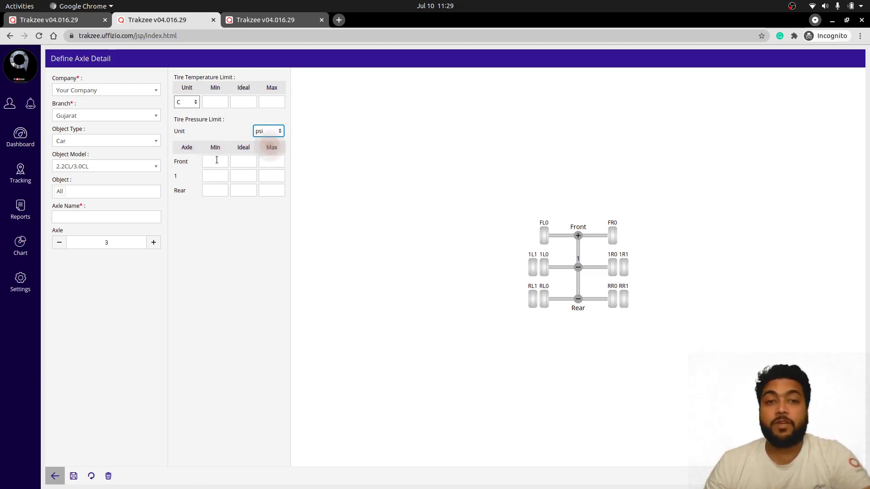
{"action": "key", "text": "ctrl"}
{"action": "key", "text": "ctrl"}
{"action": "key", "text": "ctrl"}
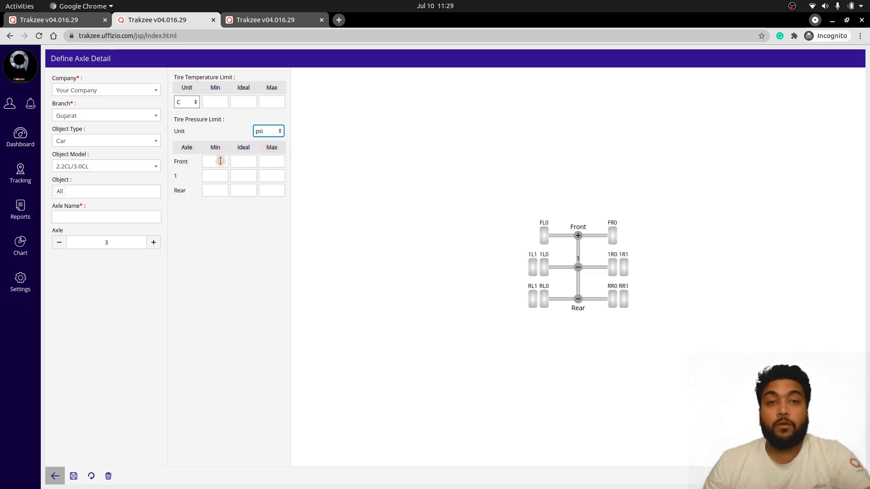
{"action": "key", "text": "ctrl"}
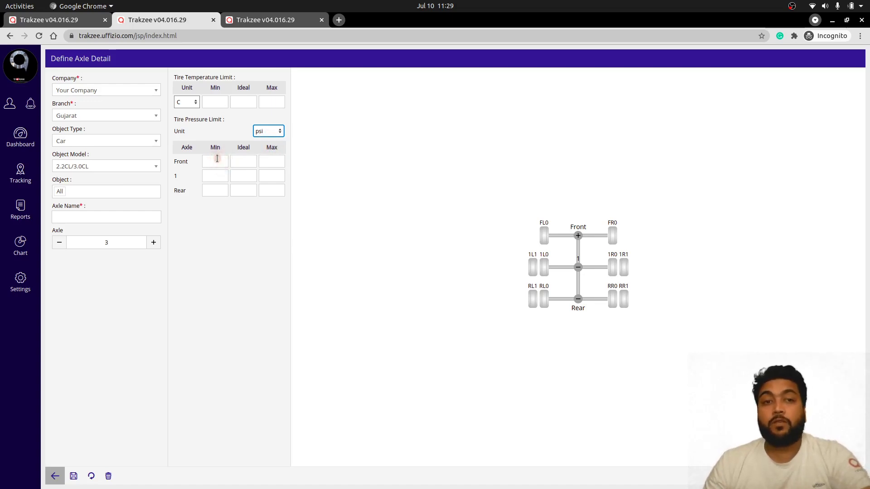
{"action": "key", "text": "ctrl"}
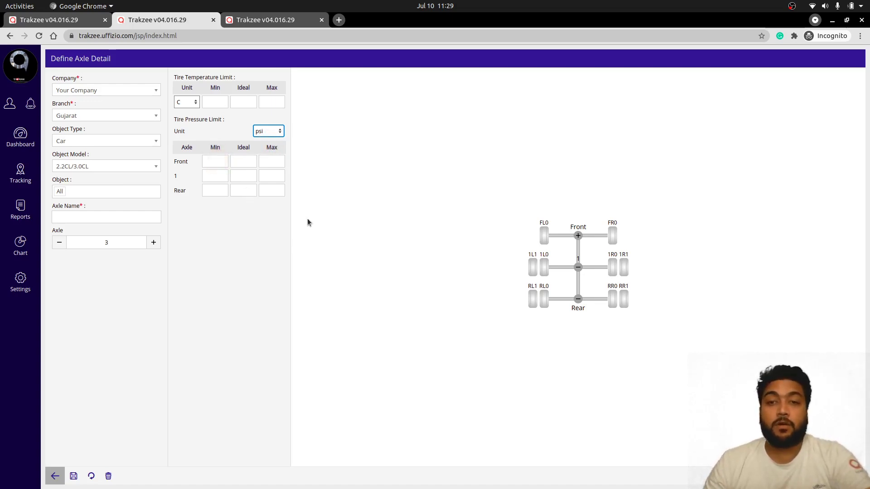
Remove the outer tires from the middle and rear axles and reduce the number of axles to 2.
{"action": "left_click", "coordinate": [578, 268]}
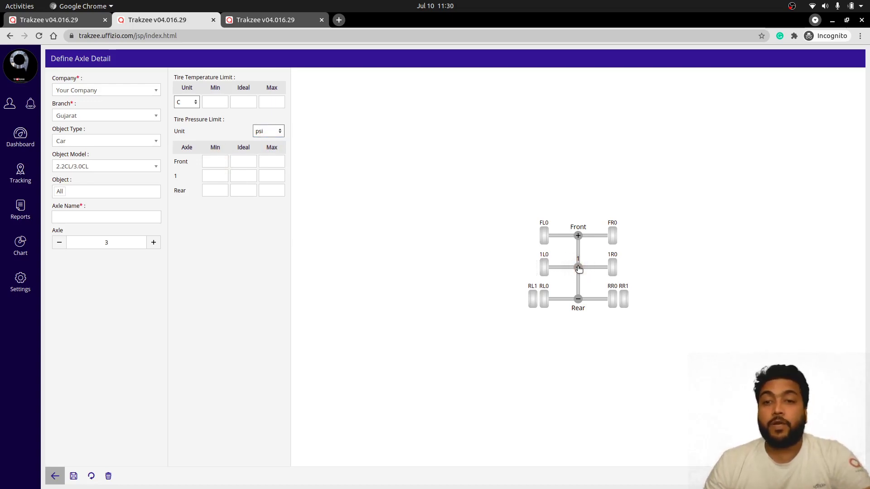
{"action": "left_click", "coordinate": [578, 300]}
{"action": "left_click", "coordinate": [58, 242]}
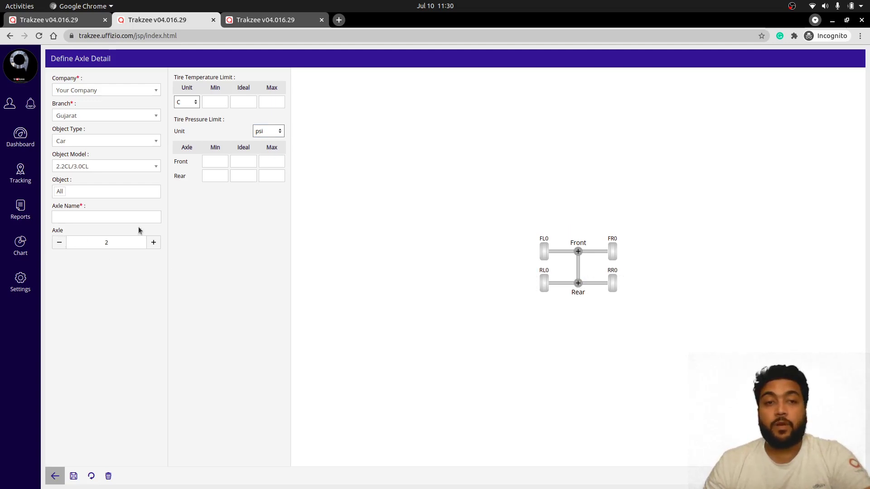
{"action": "left_click", "coordinate": [233, 182]}
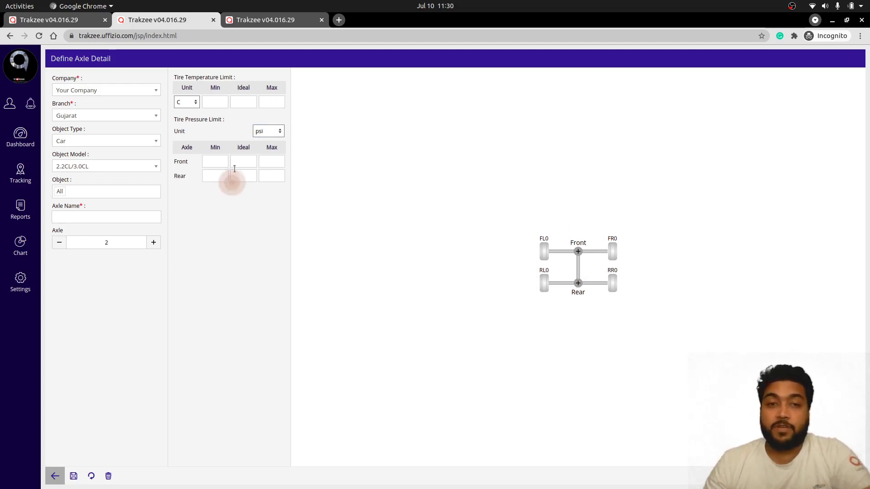